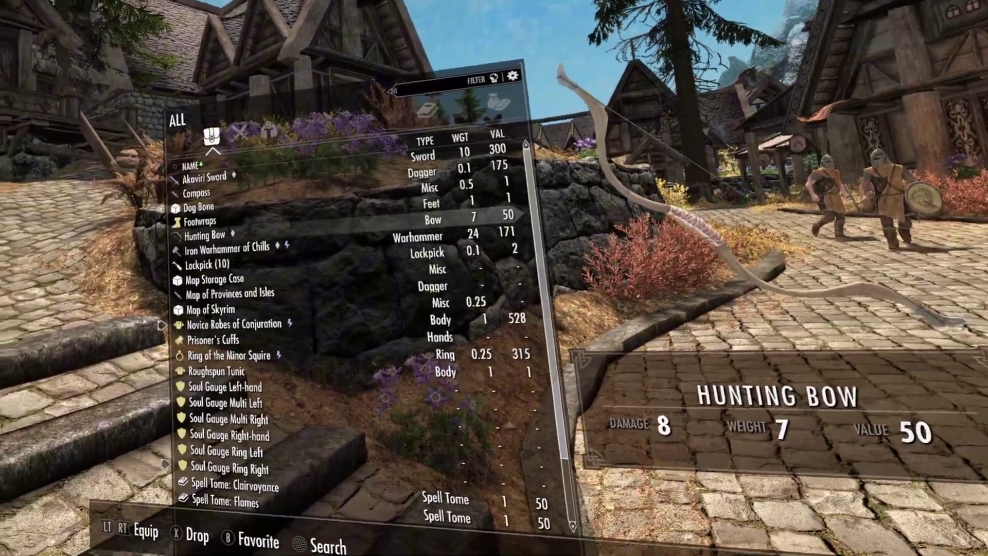
key(w)
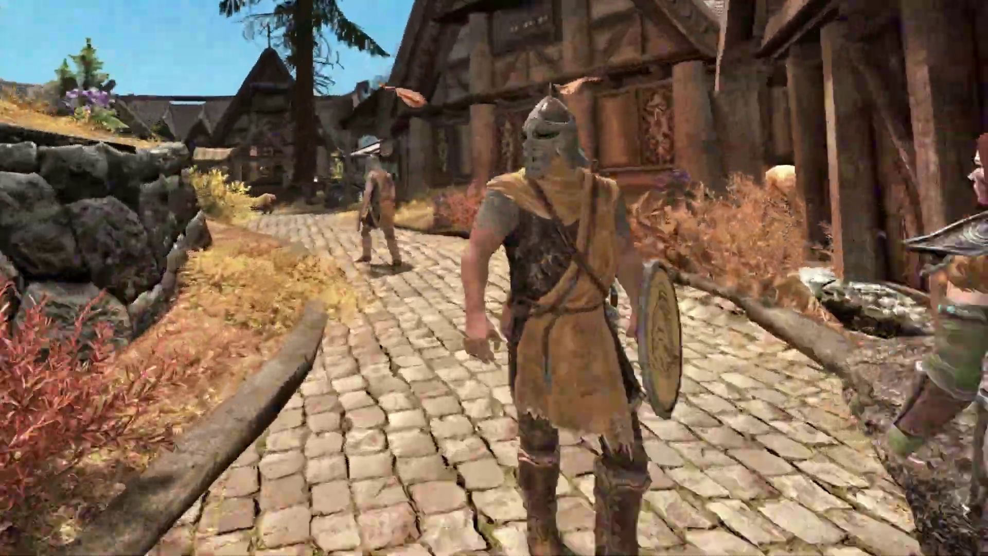
key(r)
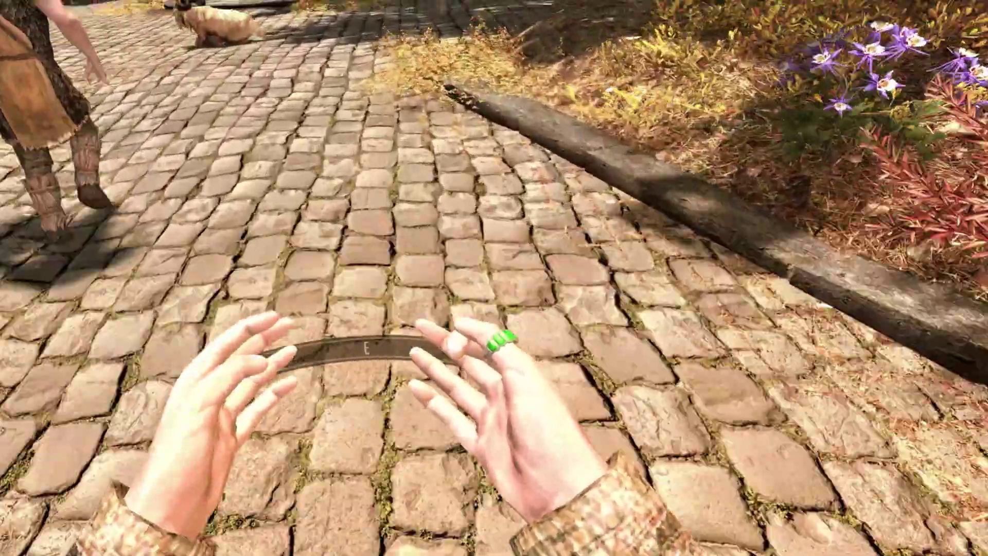
key(r)
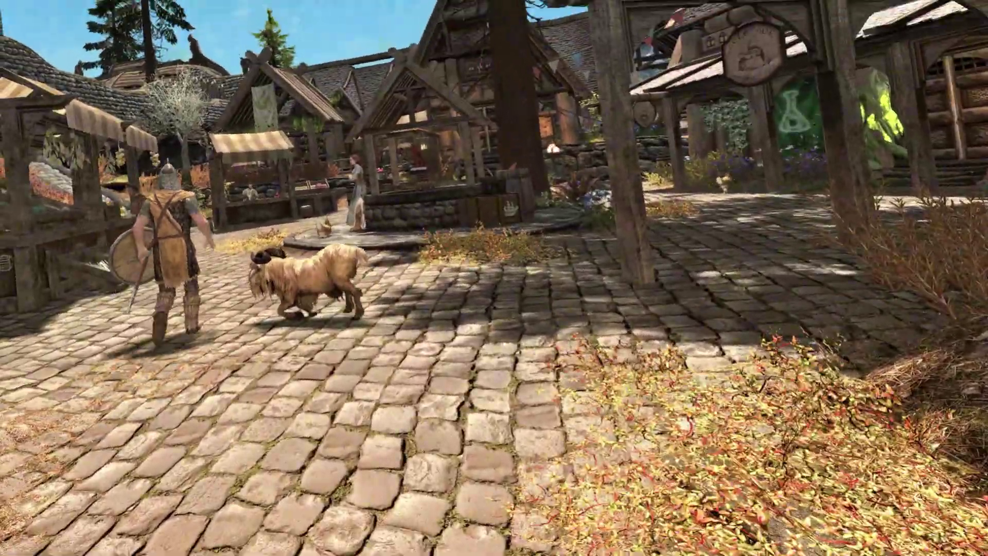
key(w)
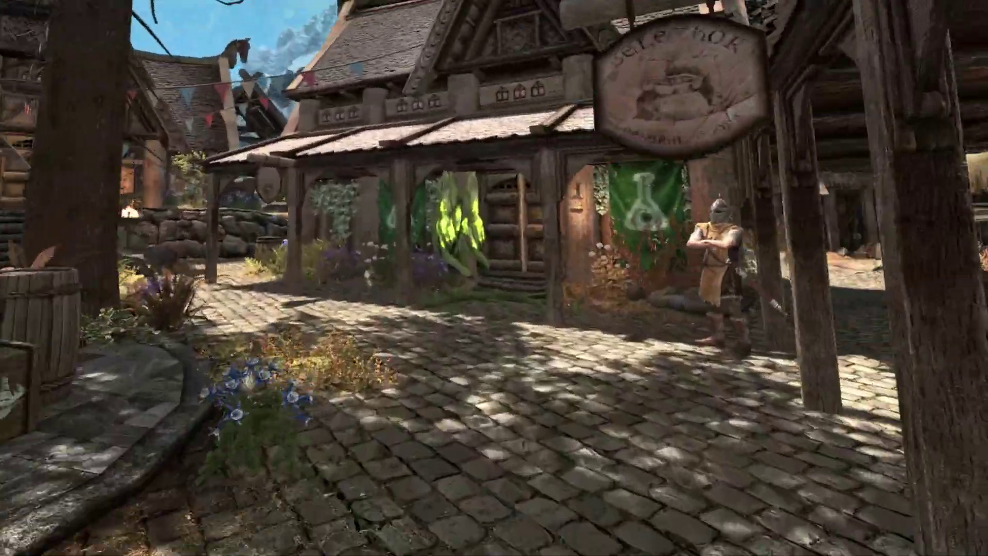
key(w)
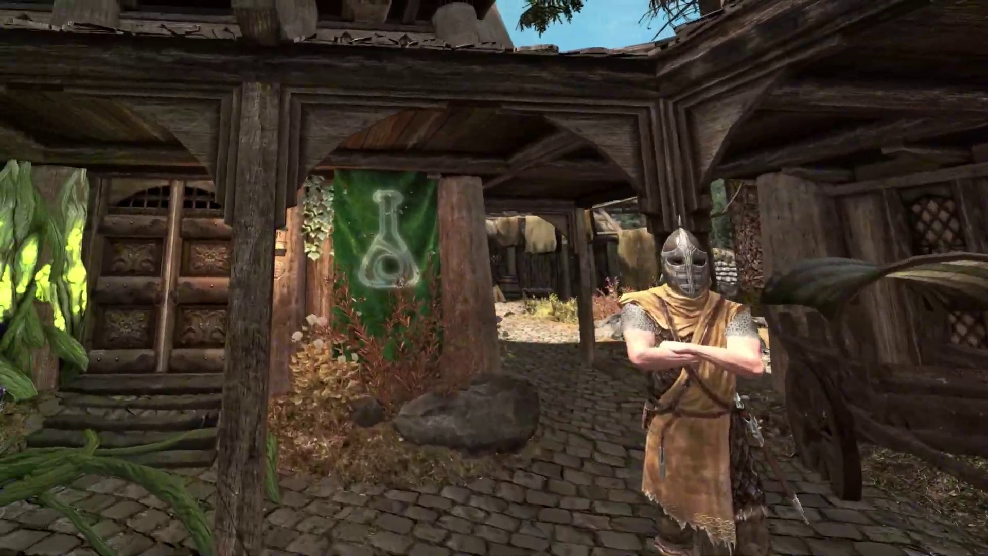
key(w)
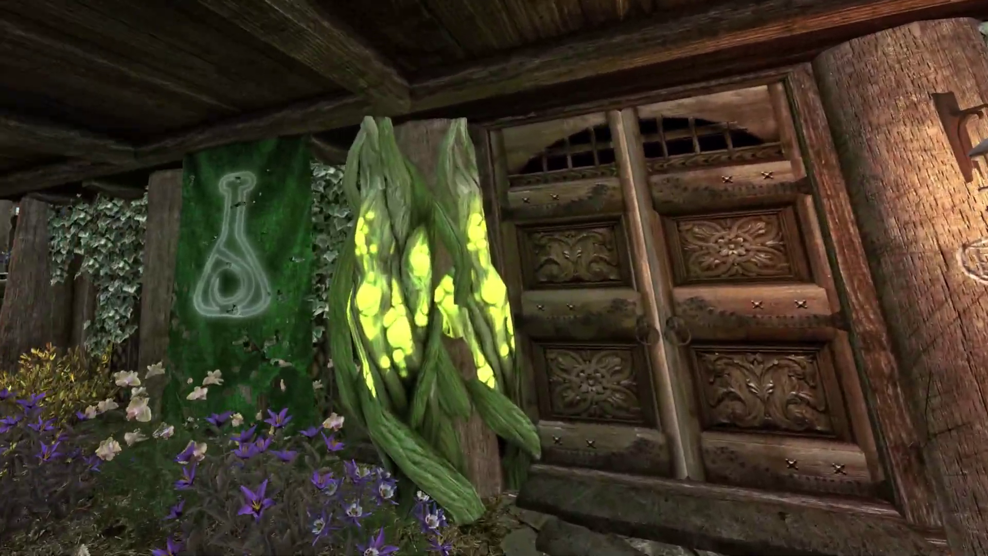
key(e)
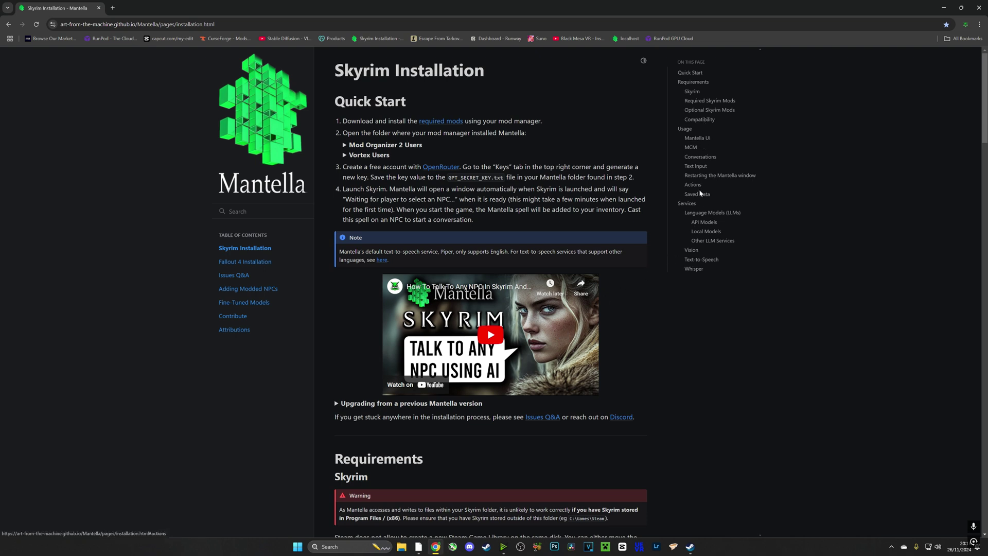
Step: Open the external XTTS setup instructions under Text-to-Speech in the Mantella Skyrim installation guide
click(704, 243)
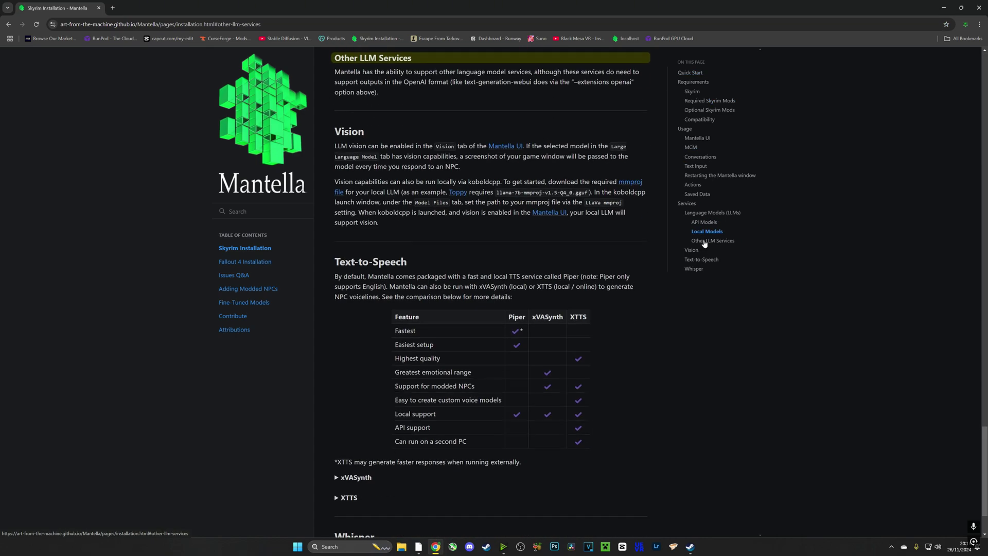
scroll(603, 255, down, 3)
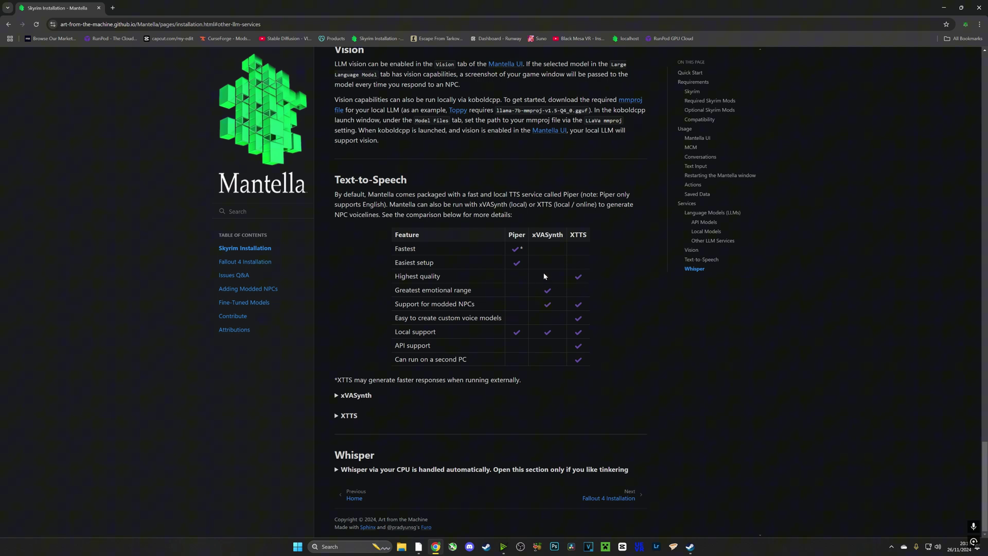
click(337, 415)
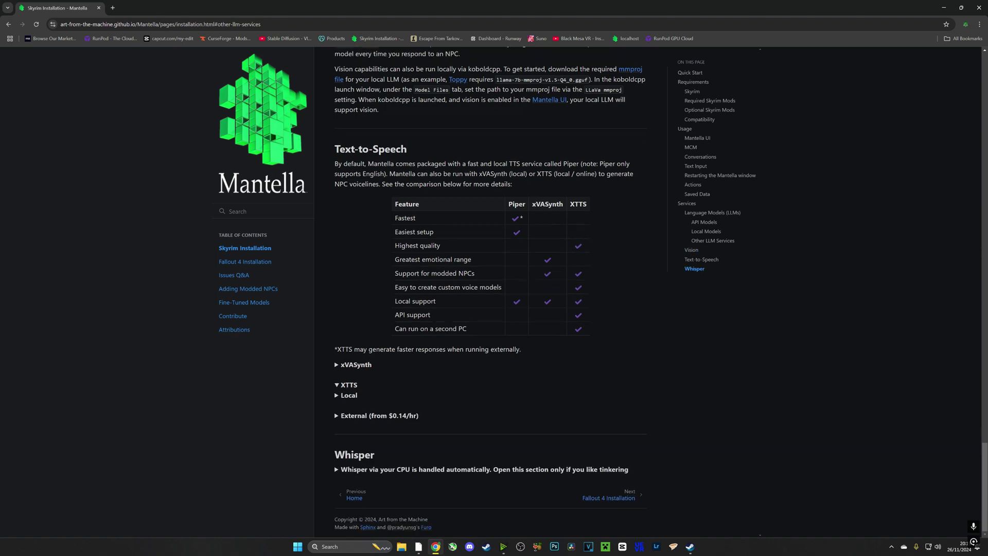
drag(341, 415, 406, 415)
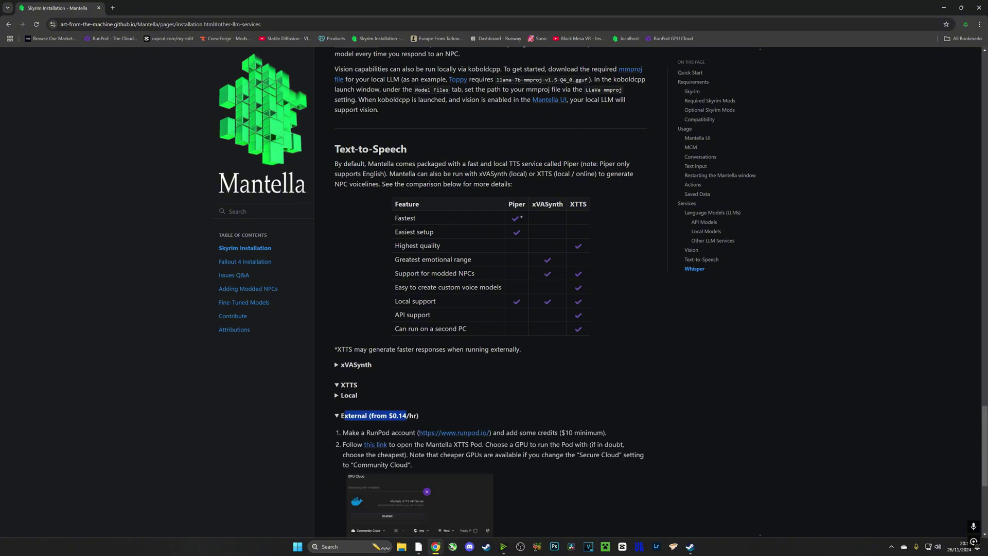
click(337, 415)
click(337, 415)
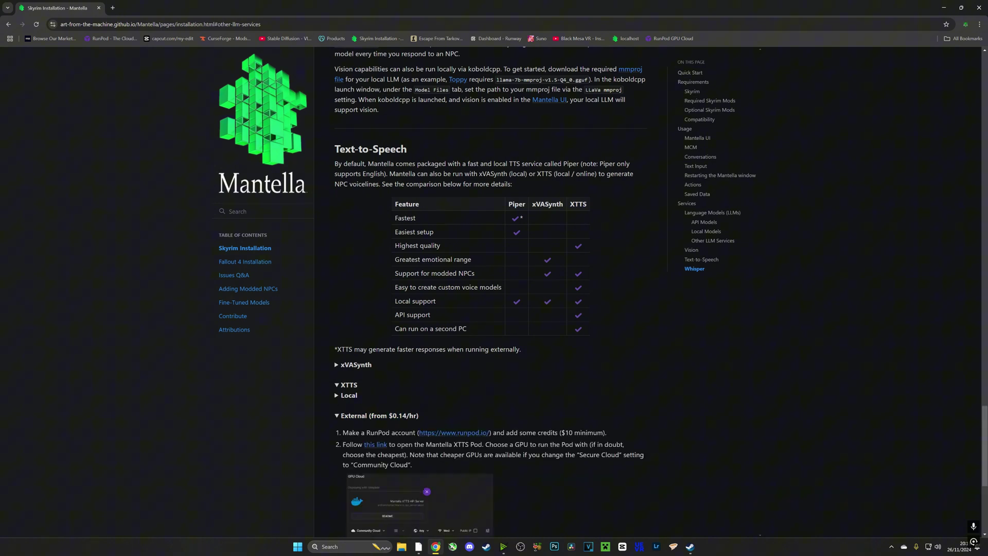
scroll(332, 300, down, 3)
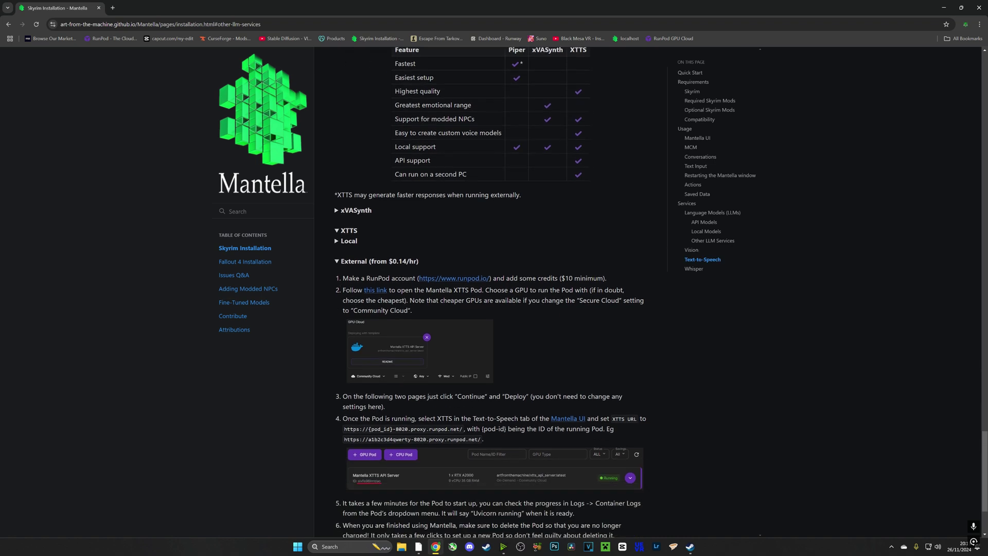
scroll(345, 234, down, 1)
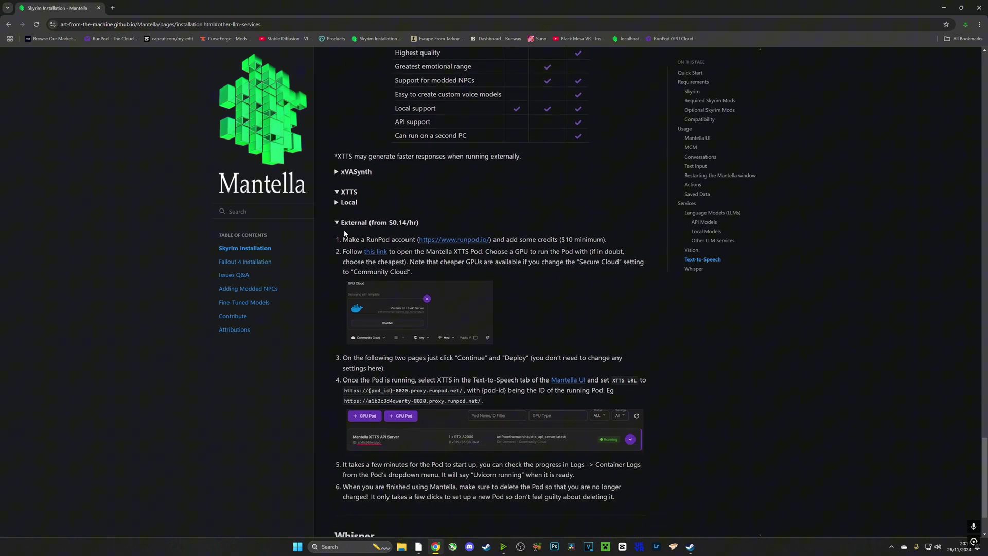
Step: Open the guide's RunPod link in a new tab and log in to the RunPod account
right_click(441, 244)
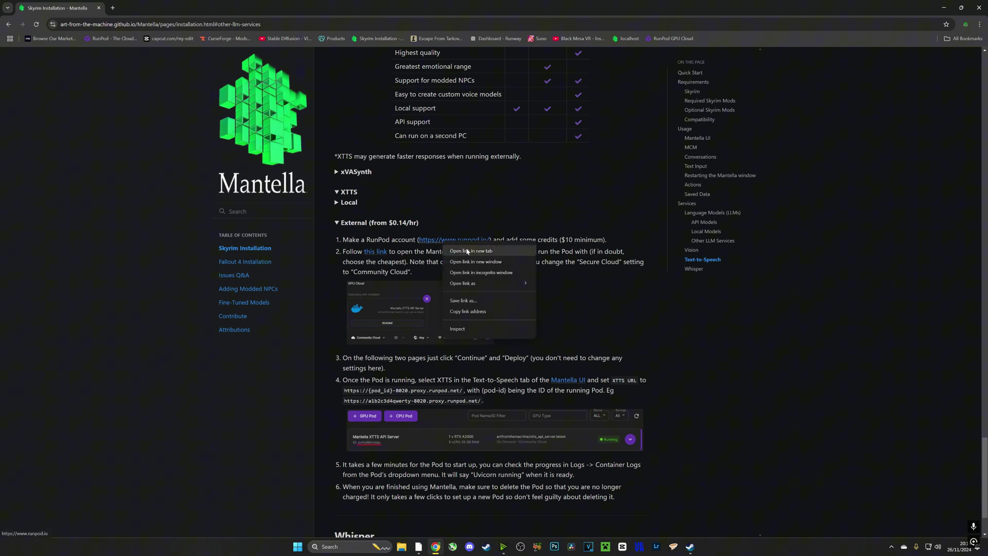
click(447, 251)
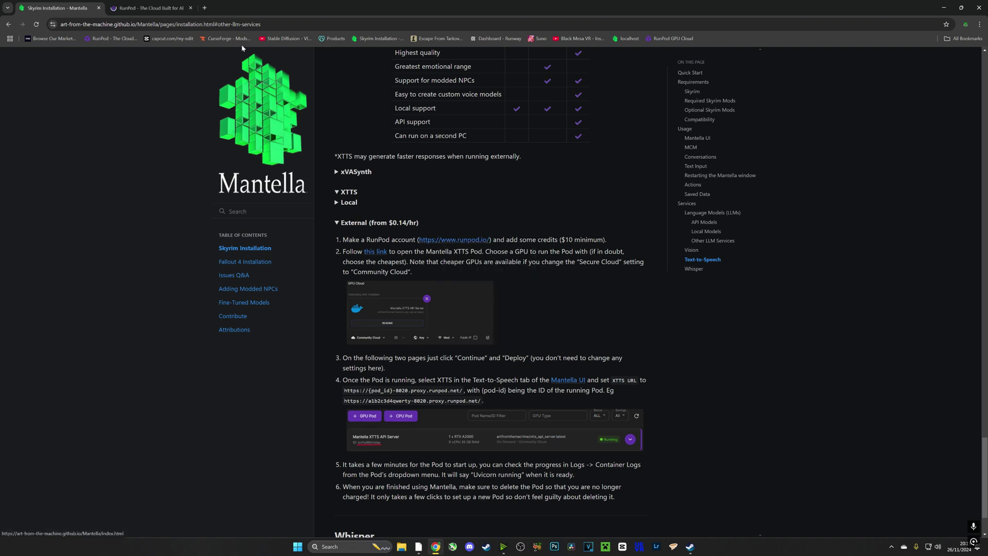
click(152, 11)
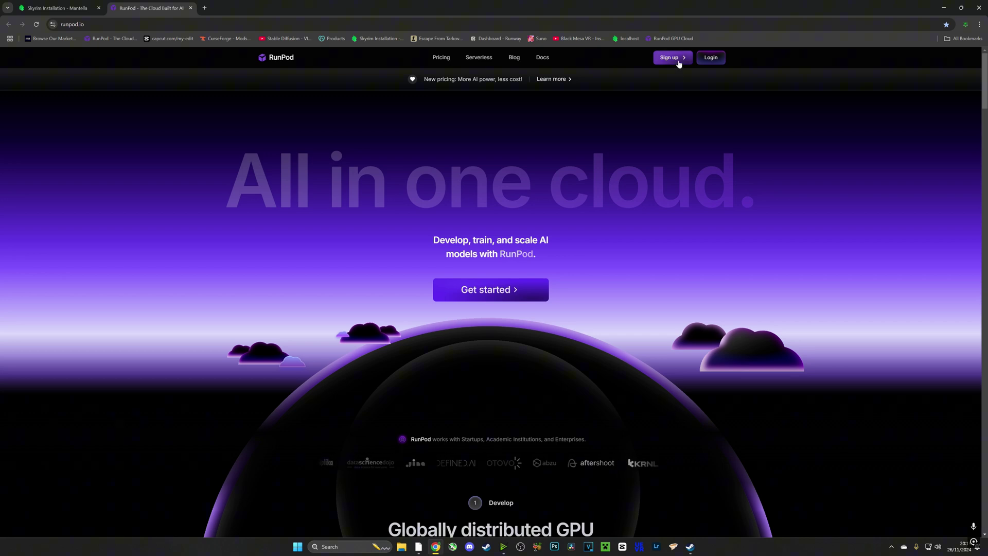
click(709, 58)
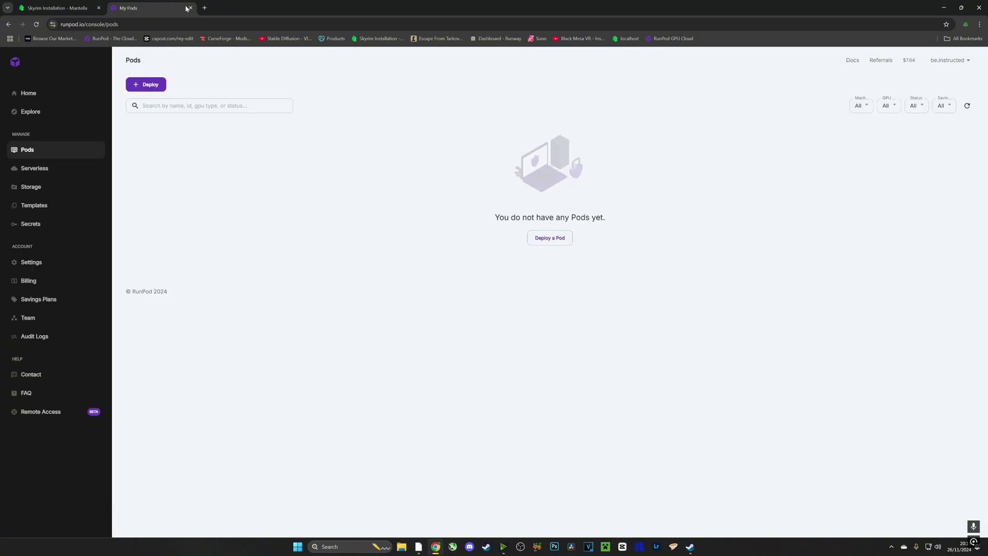
Step: Check the guide's RunPod credit requirement and review the card payment option for adding credit in RunPod's billing section
click(83, 10)
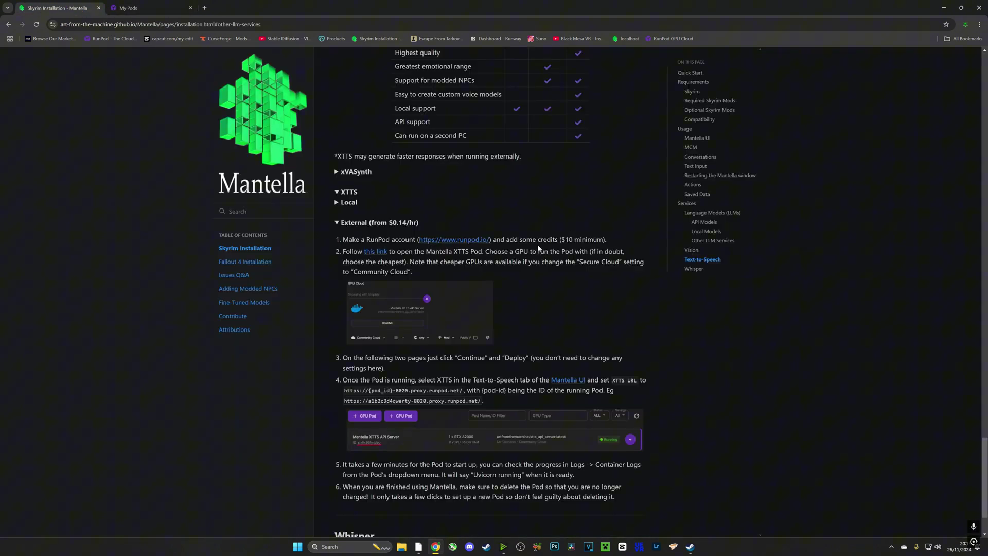
scroll(538, 247, down, 2)
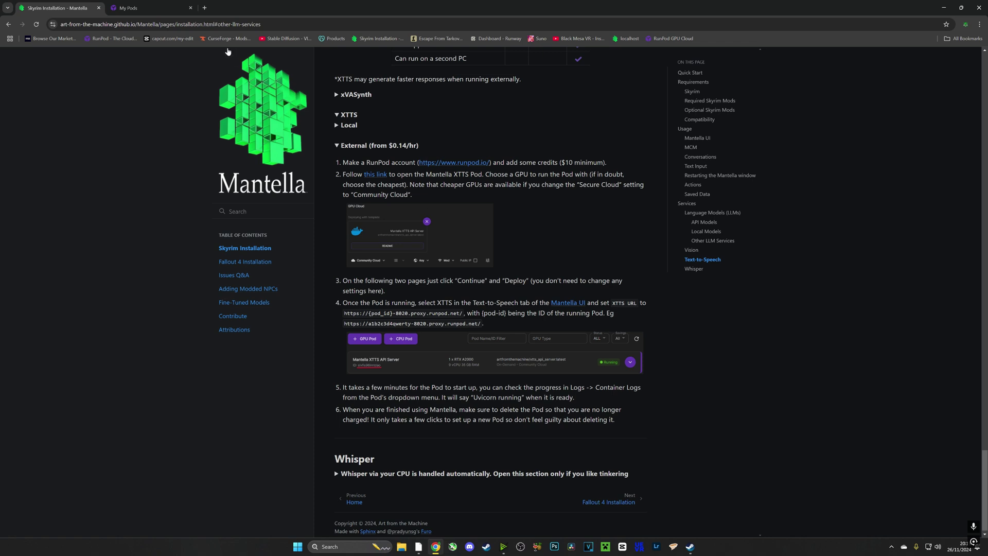
click(163, 9)
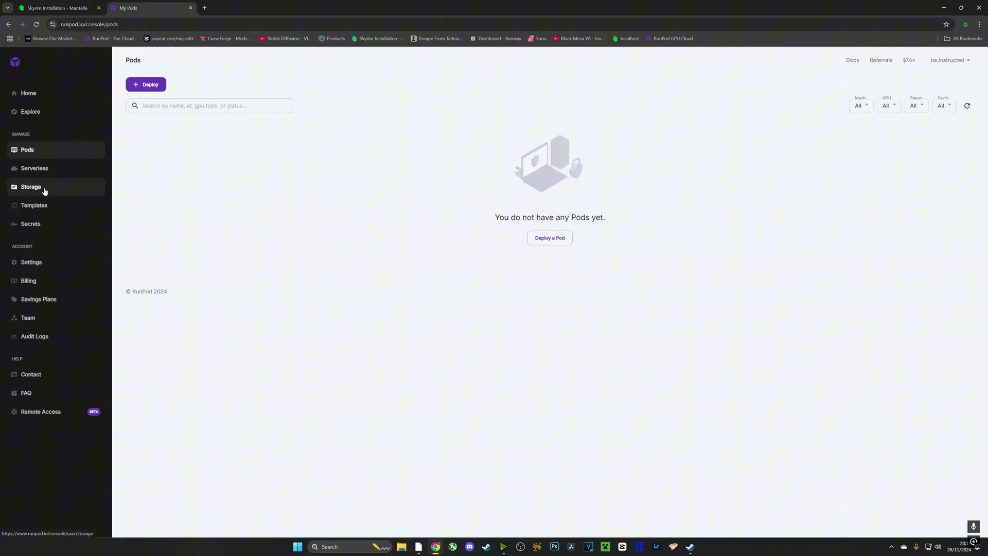
click(29, 281)
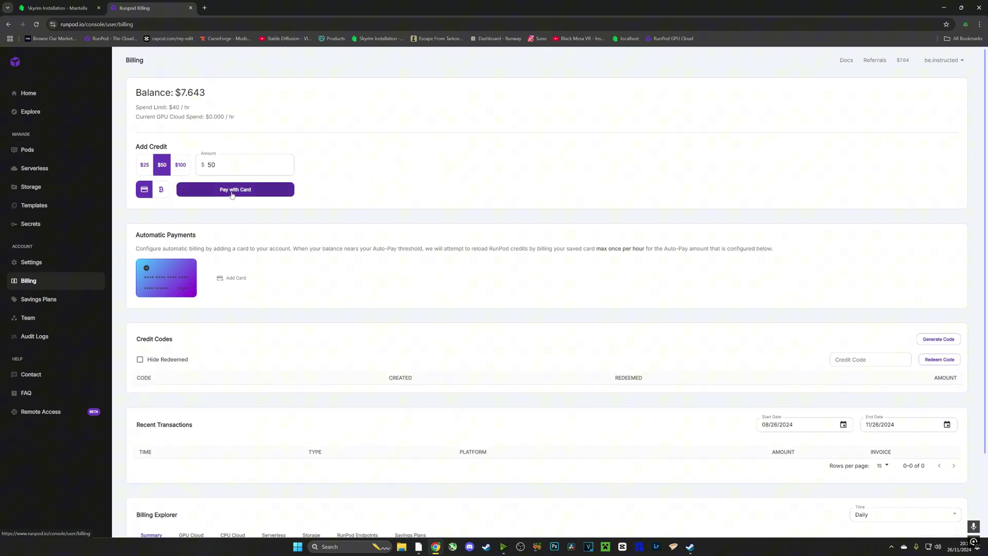
click(215, 193)
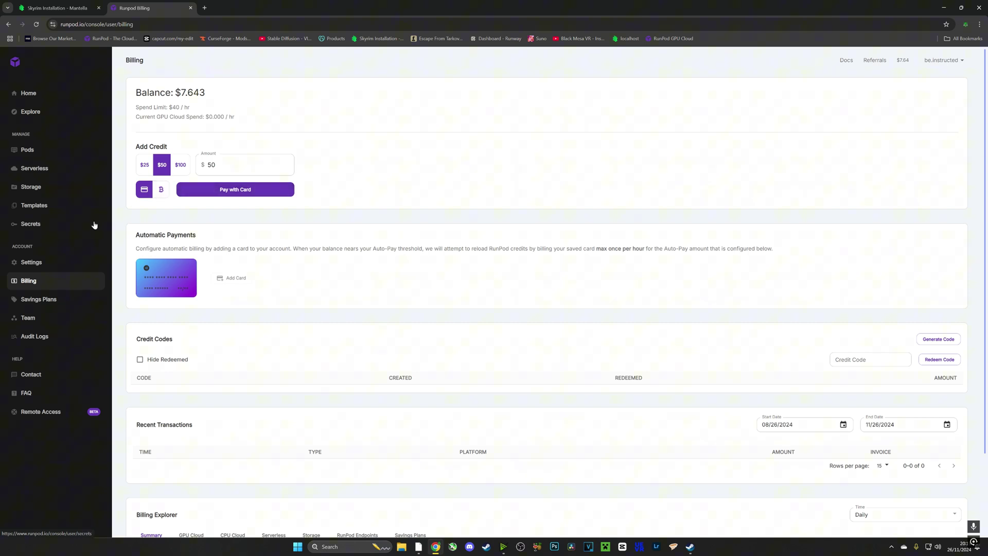
click(35, 98)
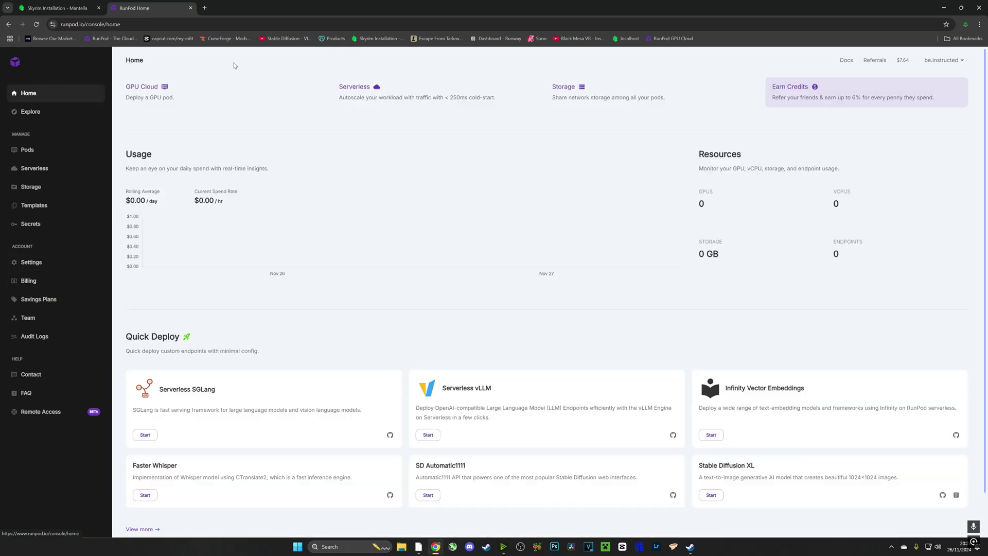
Step: Deploy an on-demand pod on an RTX 2000 Ada GPU using the guide's Mantella XTTS API Server template
click(67, 9)
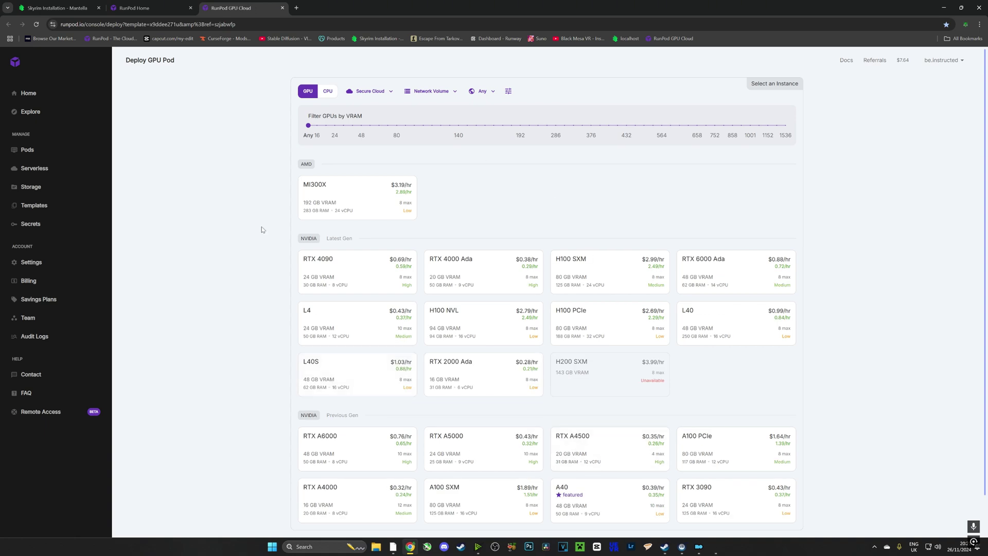
click(490, 371)
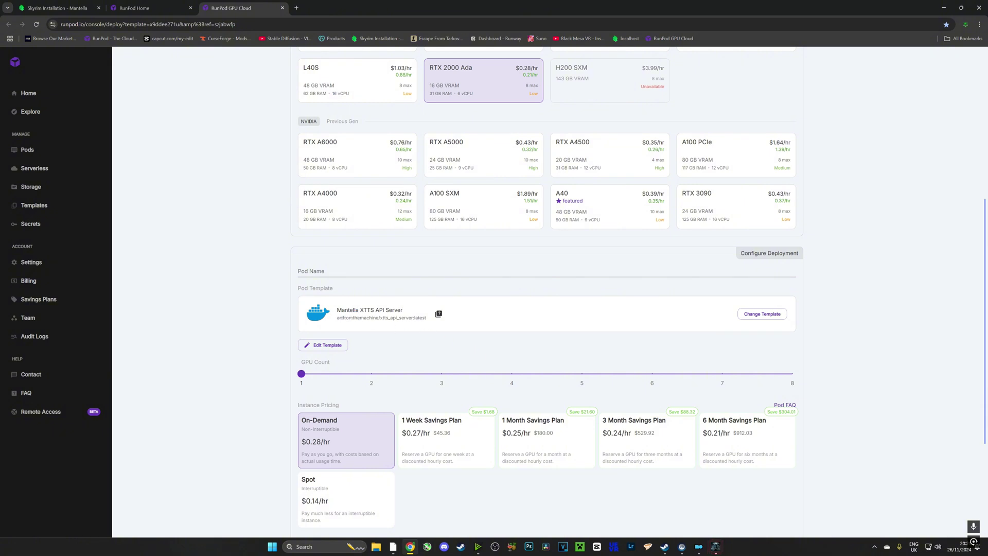
scroll(405, 312, down, 2)
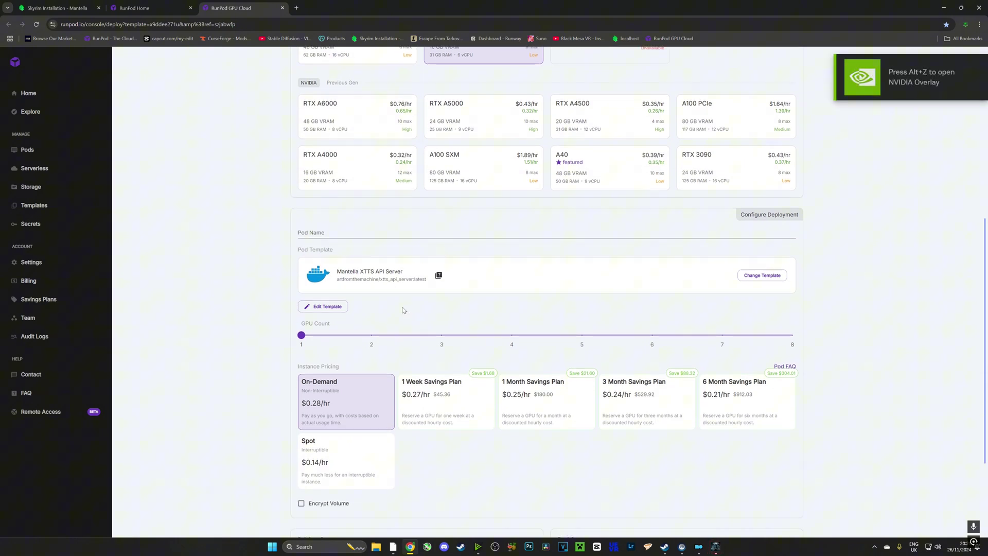
scroll(396, 302, down, 1)
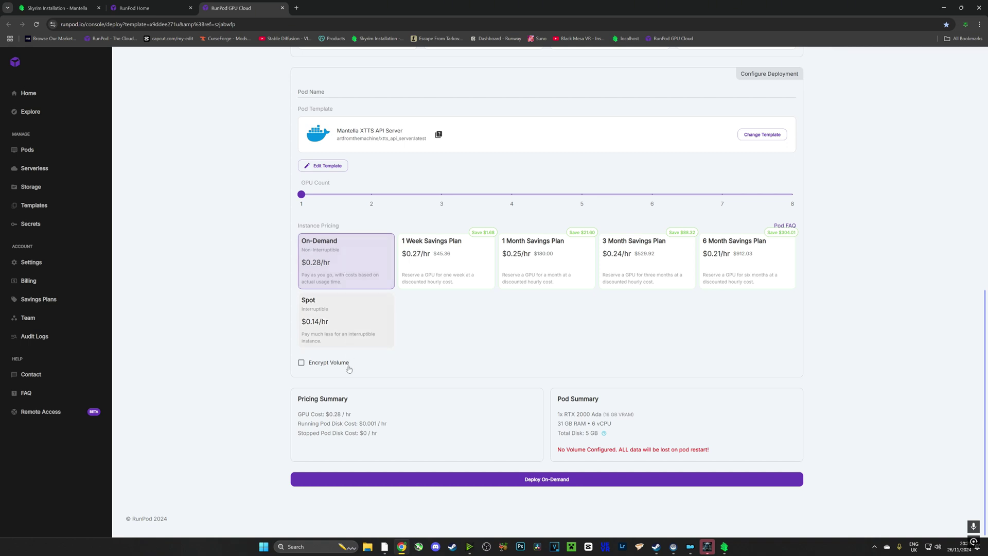
click(551, 480)
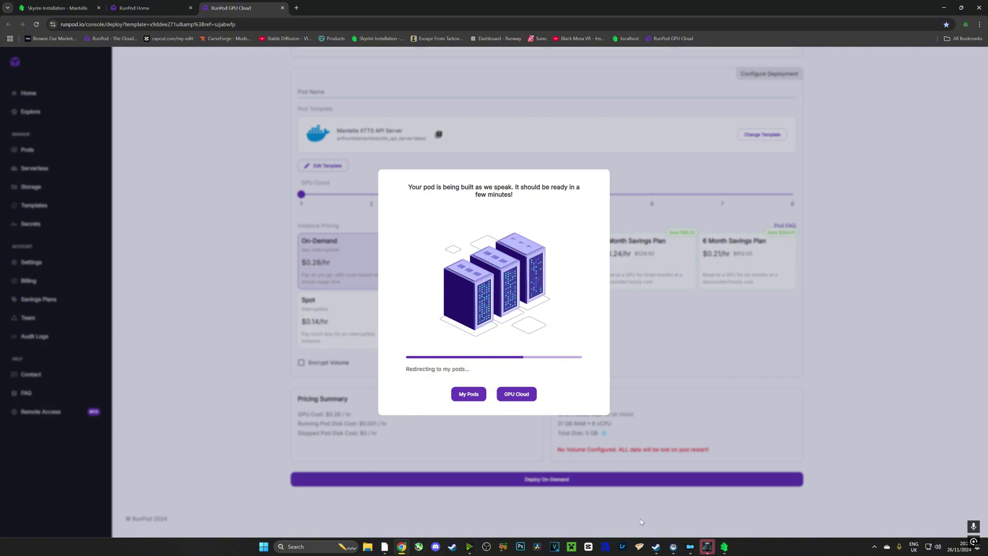
Step: Open the Mantella UI in the browser and set the OpenRouter language model to meta-llama/llama-3-70b-instruct
click(712, 547)
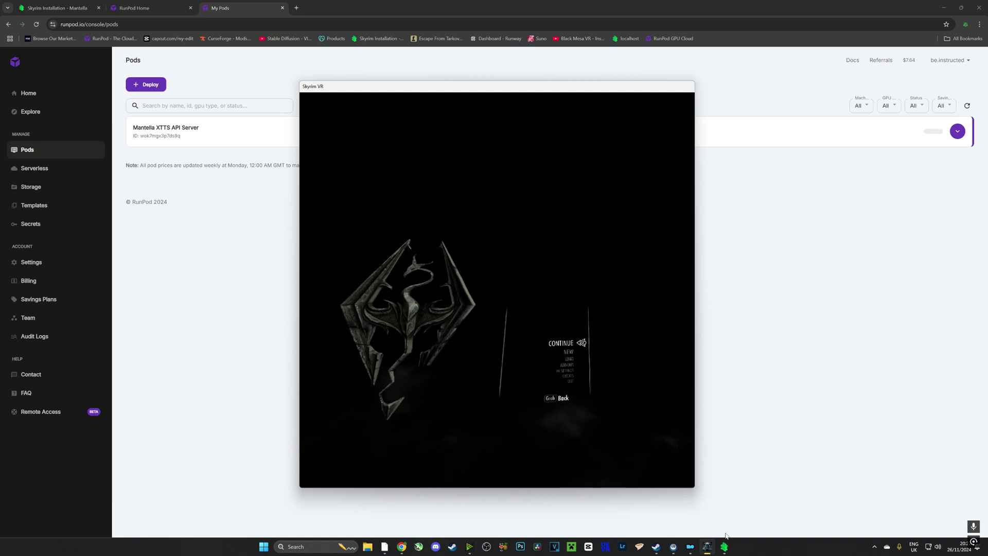
click(766, 359)
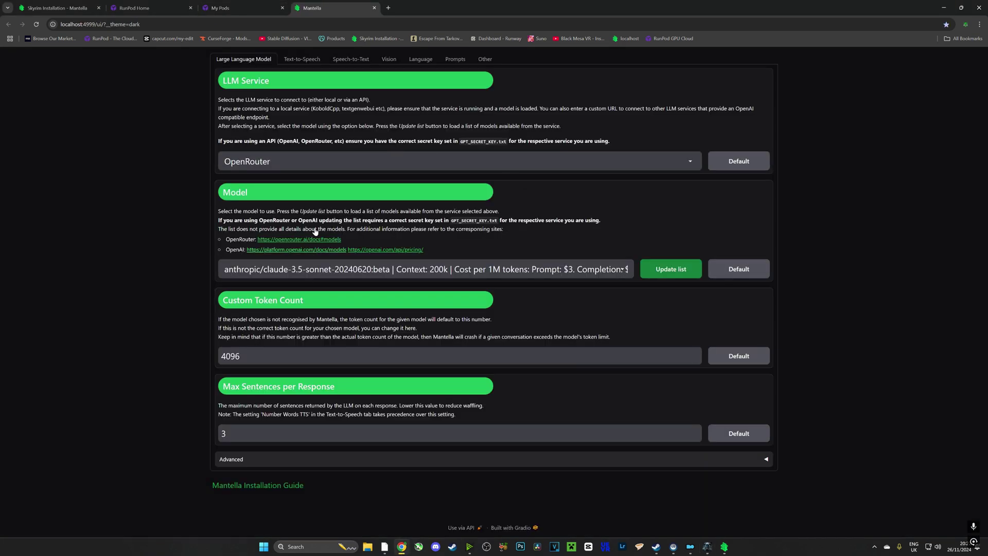
click(627, 269)
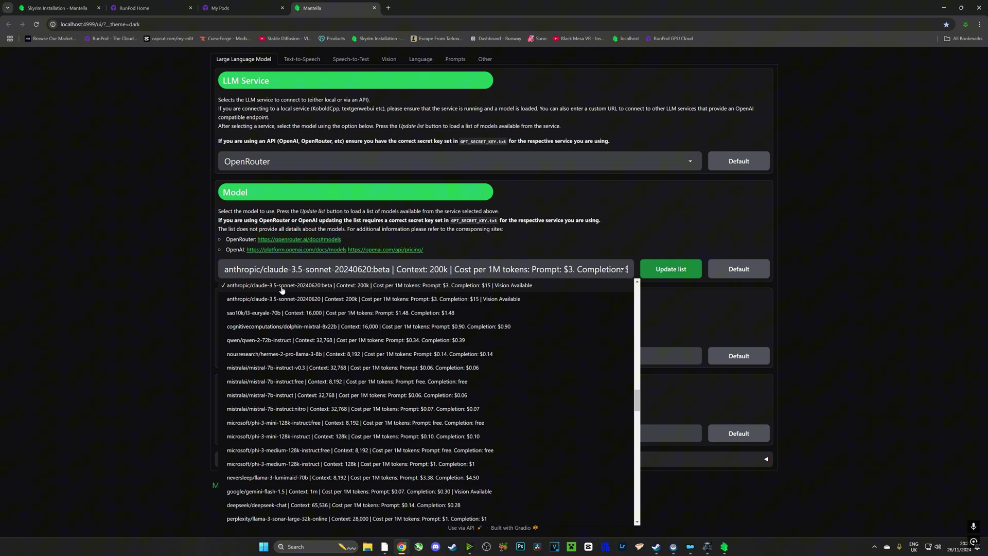
scroll(284, 290, up, 2)
scroll(281, 331, up, 3)
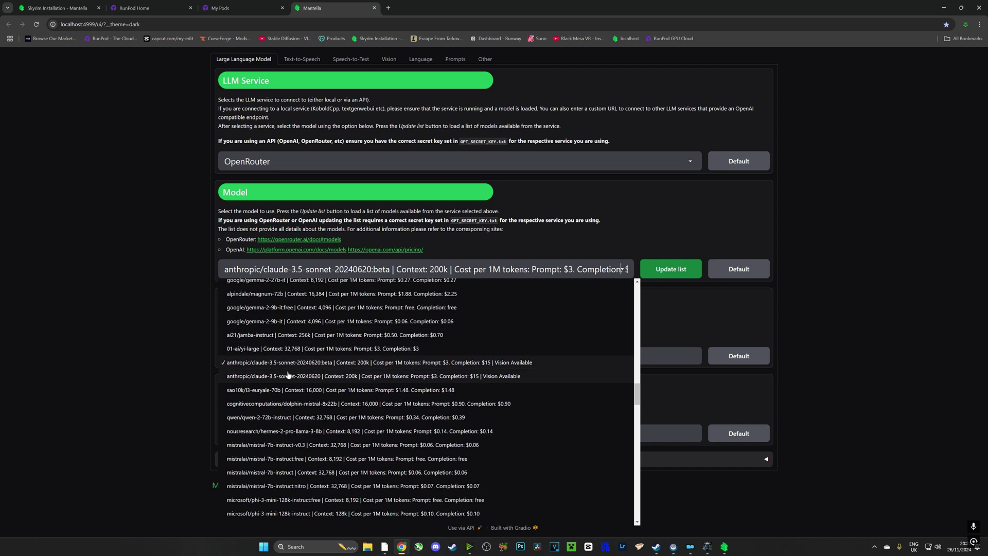
scroll(294, 384, up, 2)
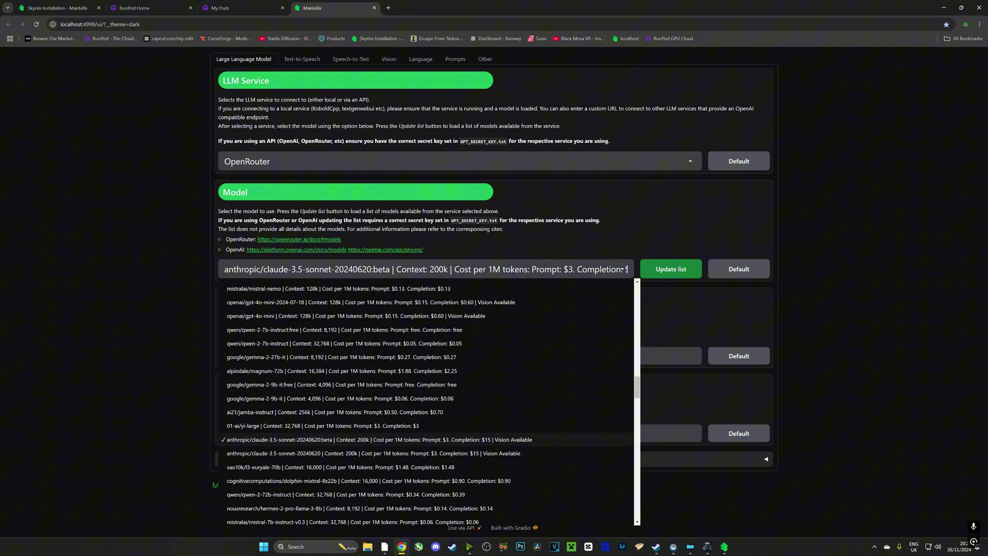
key(BackSpace)
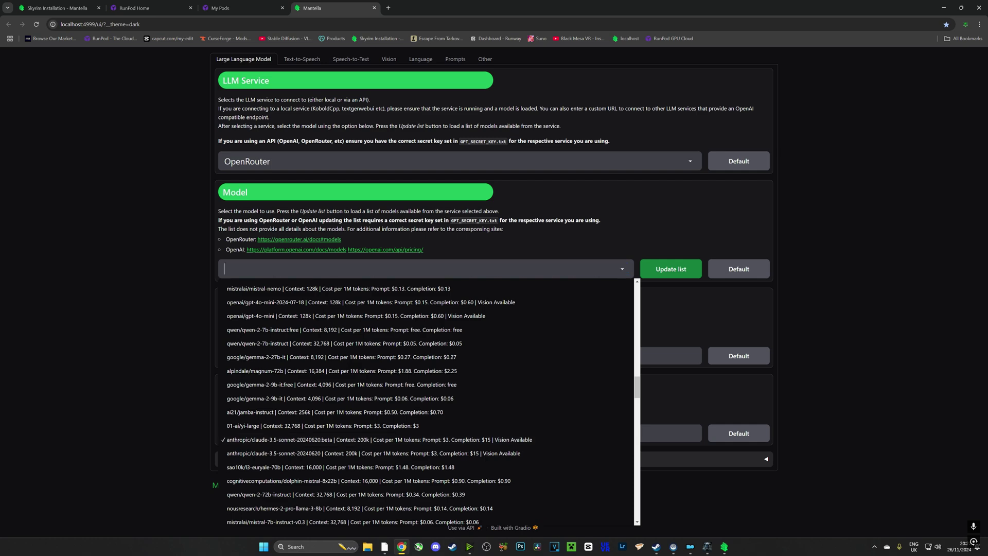
text(3-70)
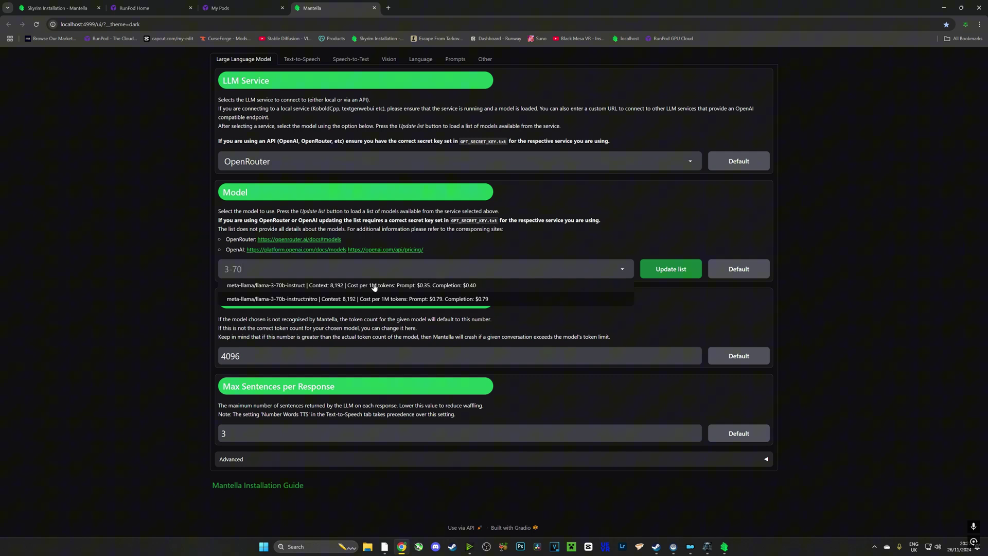
click(375, 287)
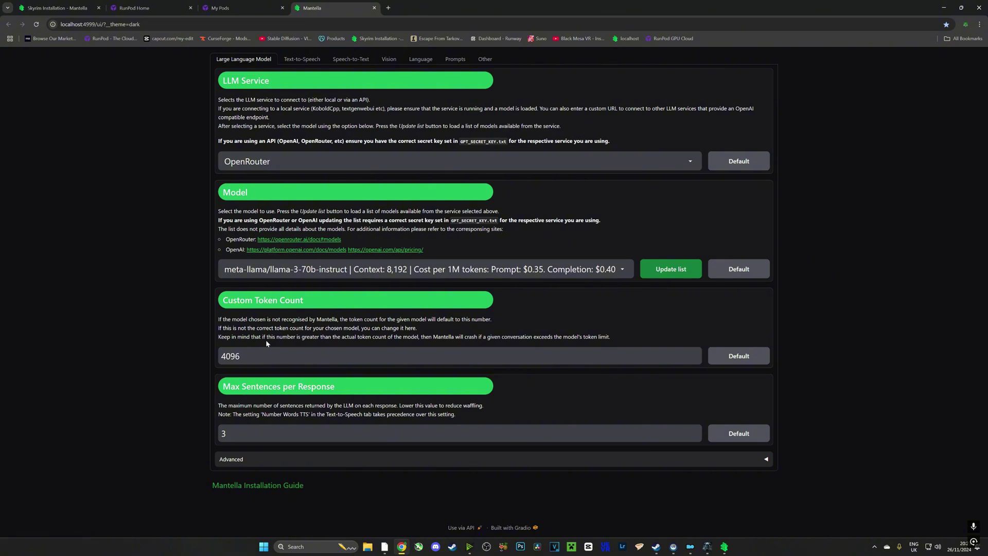
Step: Set Mantella's TTS service to XTTS and expand the advanced text-to-speech settings containing the XTTS URL
click(314, 63)
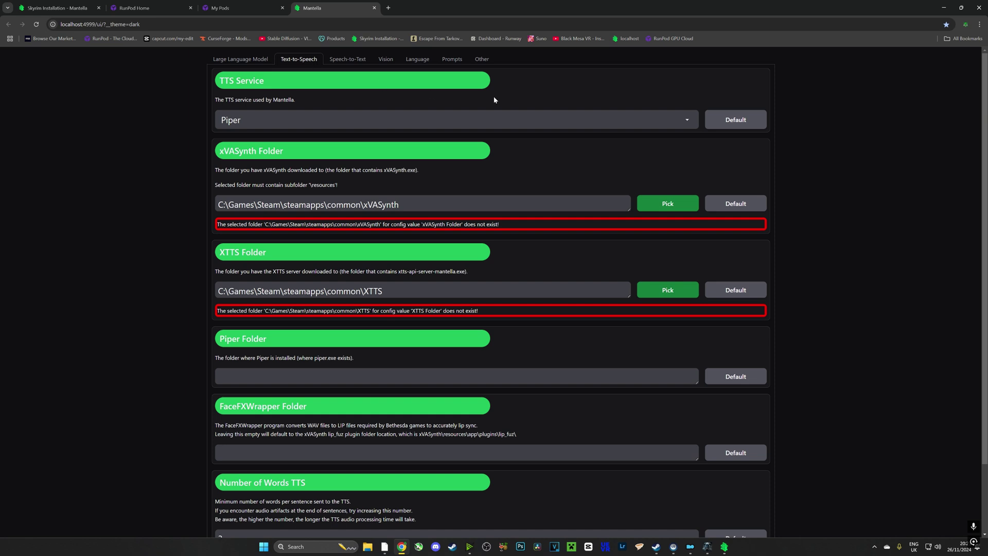
click(692, 127)
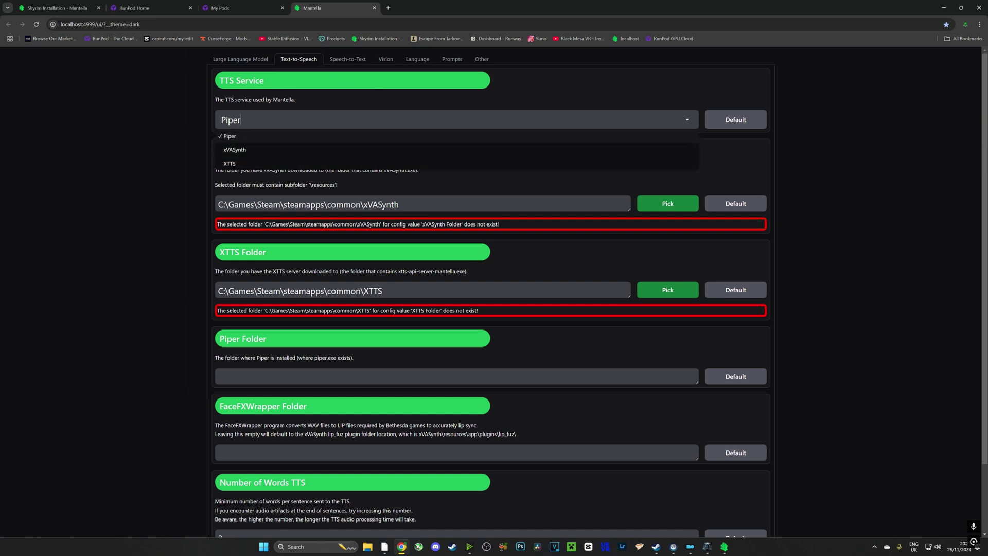
click(229, 164)
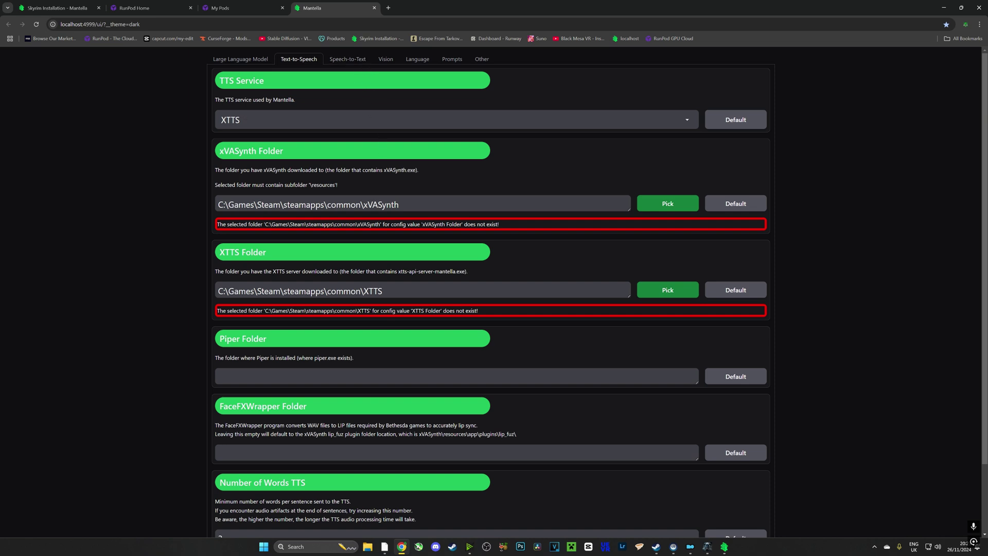
scroll(364, 155, down, 2)
scroll(363, 177, up, 2)
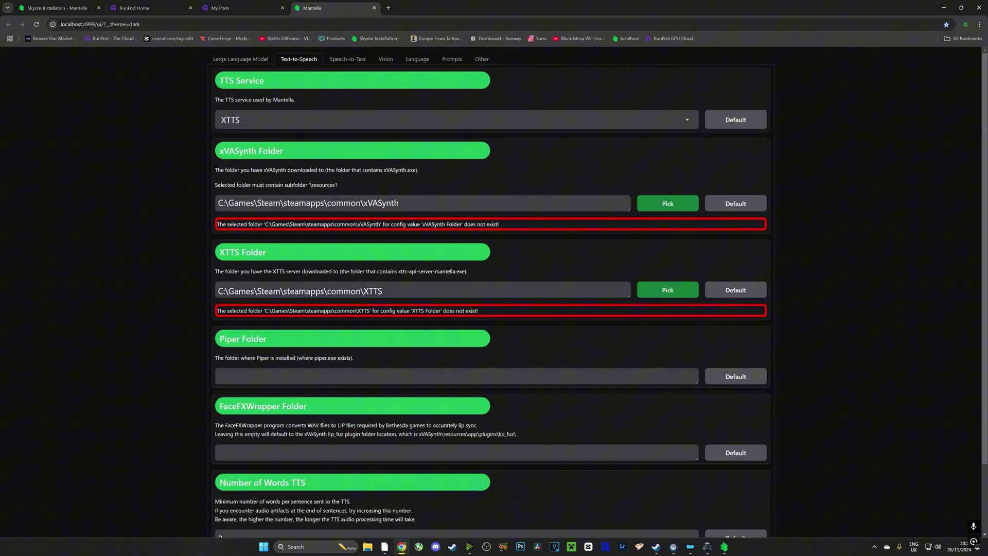
scroll(206, 283, down, 2)
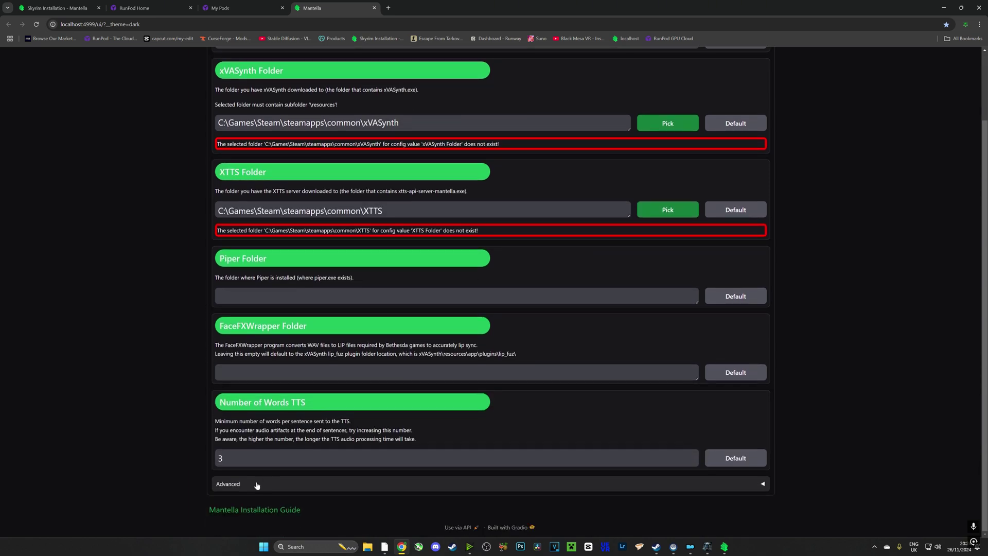
click(228, 484)
scroll(203, 437, down, 5)
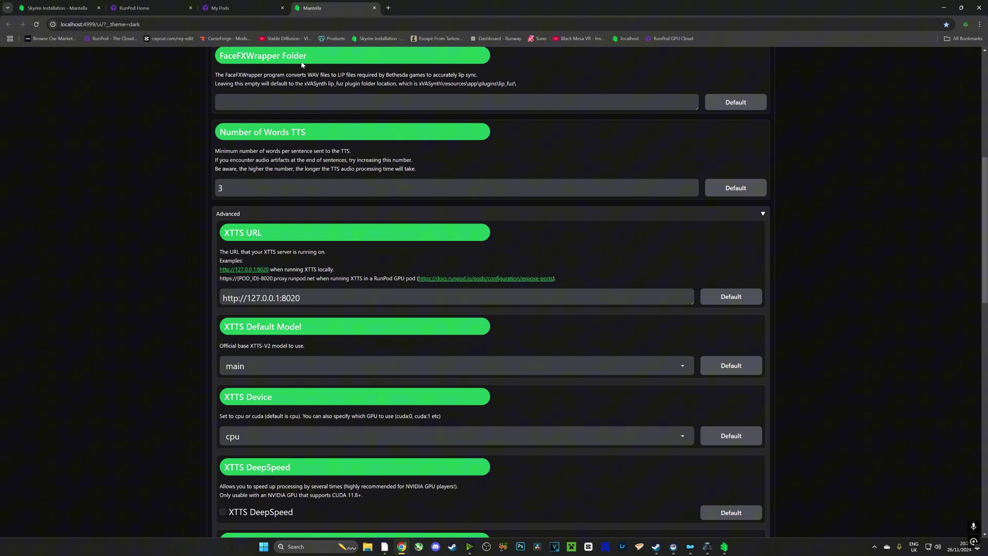
click(215, 9)
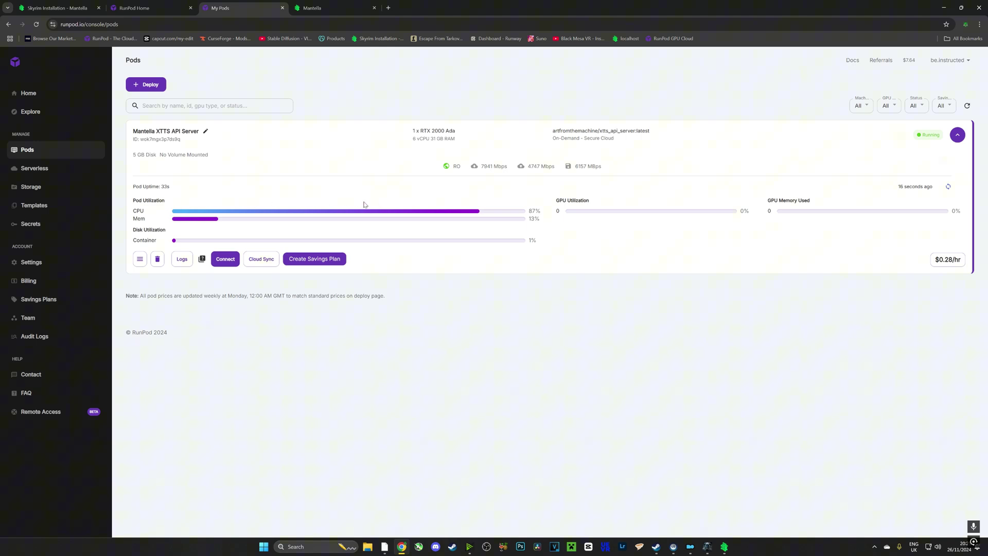
click(179, 10)
click(78, 10)
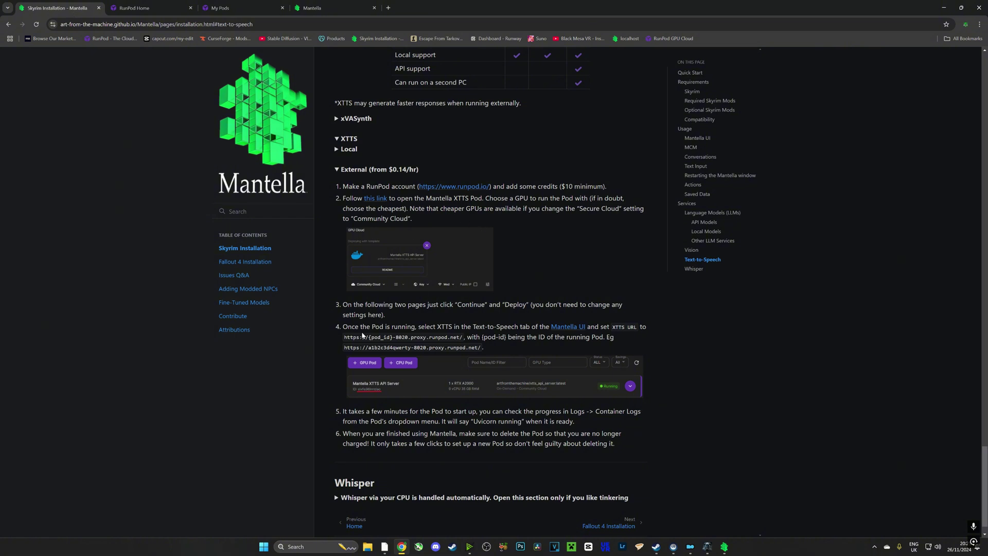
drag(343, 337, 463, 337)
key(ctrl+c)
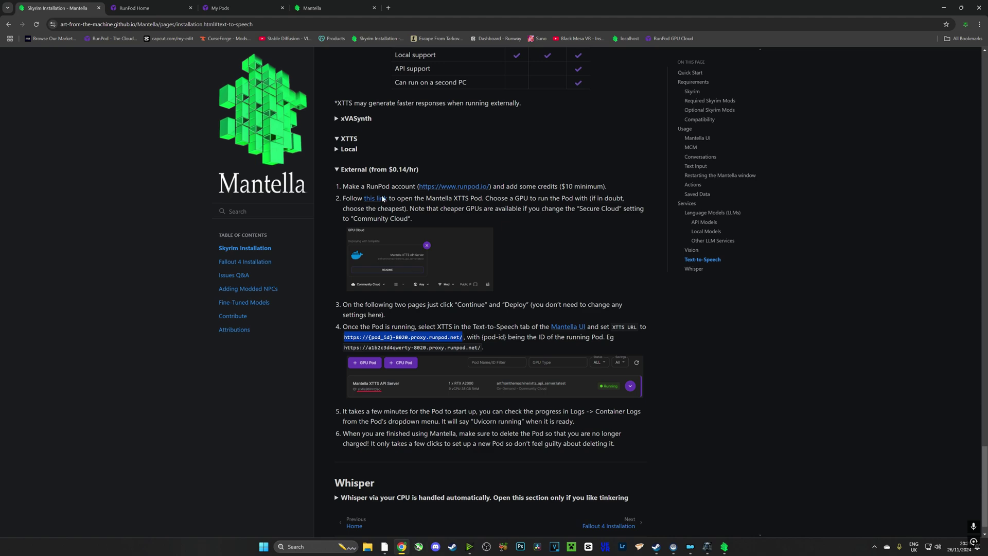
click(239, 10)
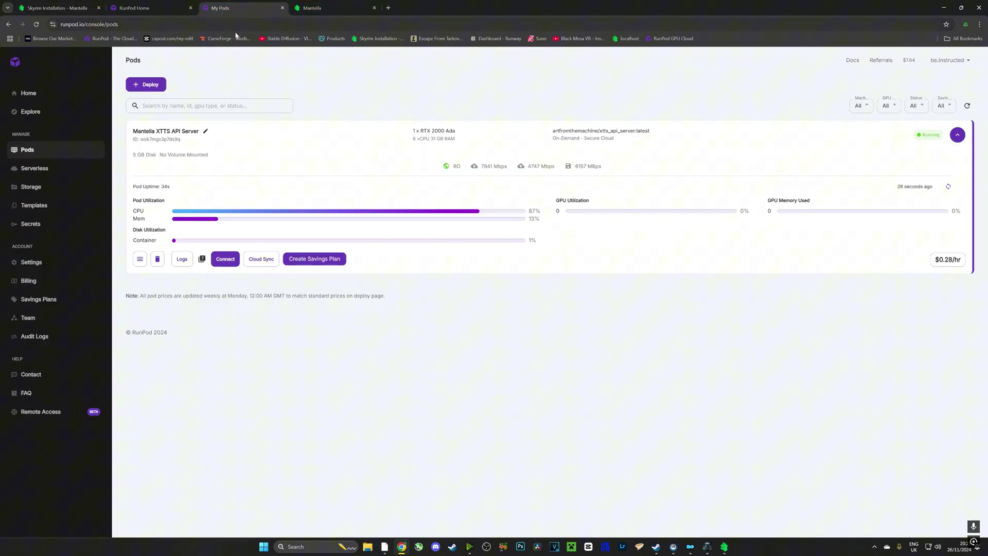
click(304, 10)
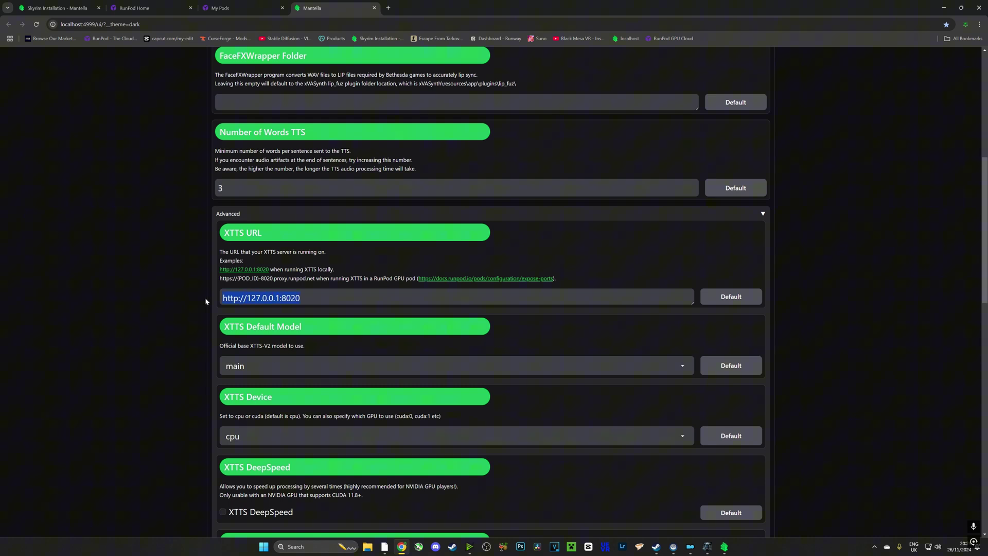
key(ctrl+v)
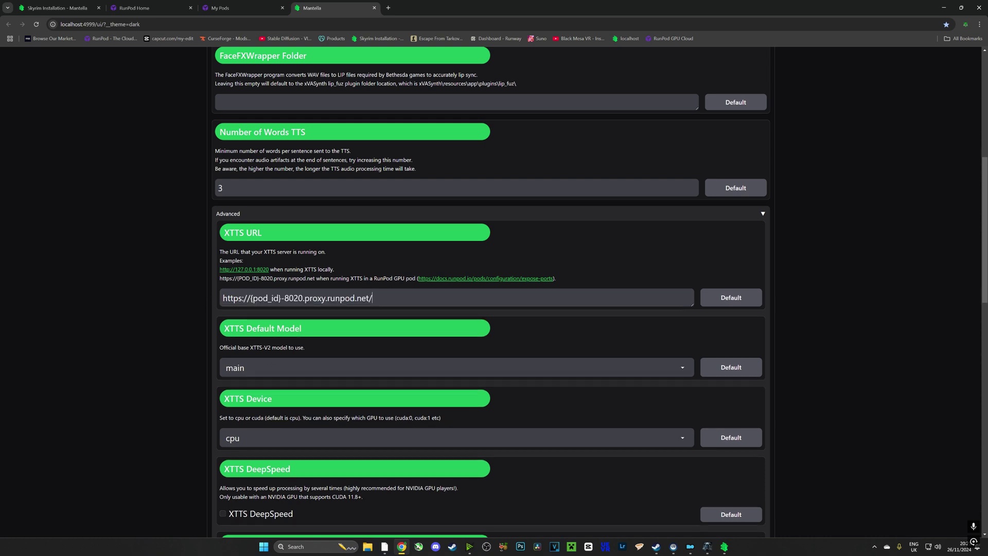
Step: Replace the {pod_id} placeholder in the XTTS URL with the ID copied from the running RunPod pod
click(221, 7)
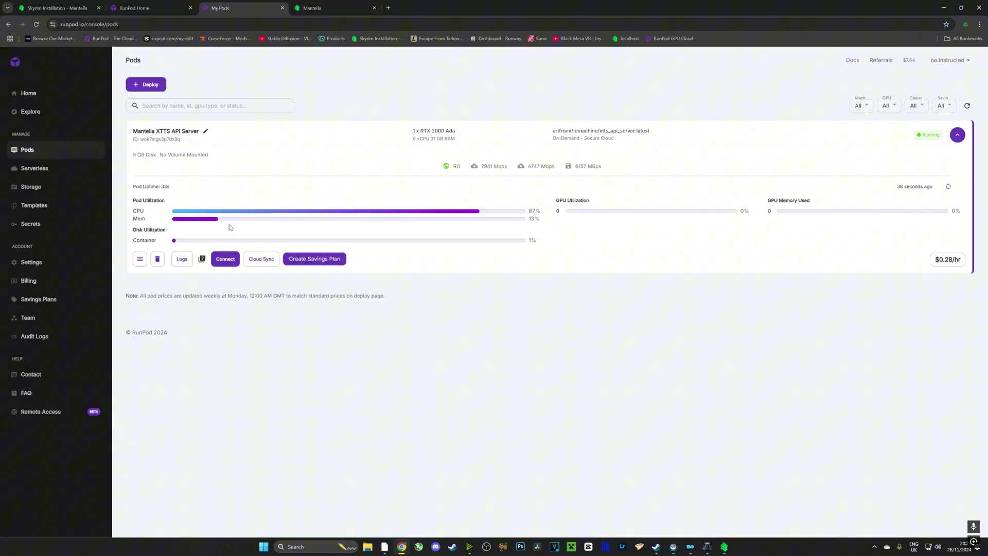
drag(181, 139, 142, 138)
key(ctrl+c)
click(328, 6)
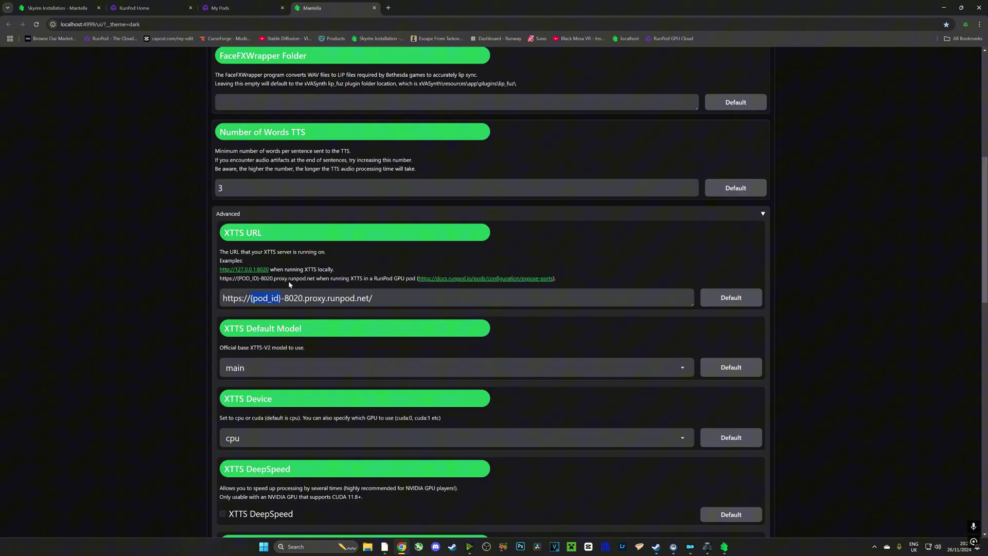
key(ctrl+v)
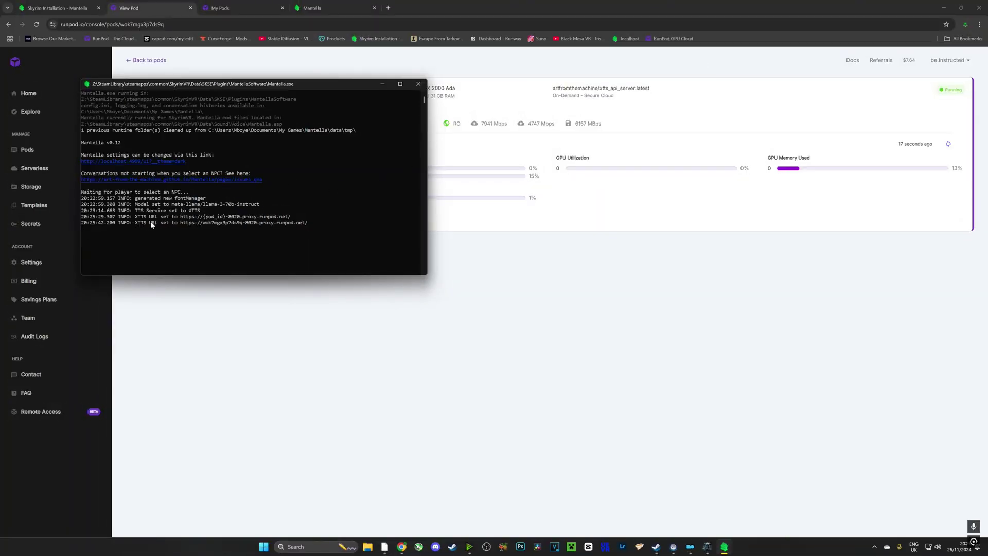
Step: Check the logged language model, TTS service and XTTS URL in the Mantella console window
drag(182, 225, 305, 219)
click(206, 222)
click(203, 204)
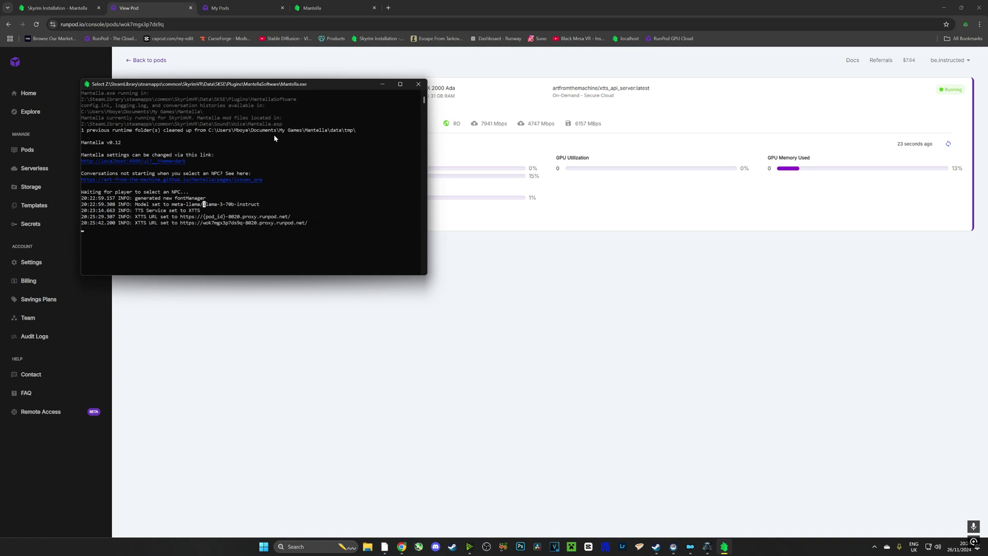
Step: Minimise the browser, bring SteamVR's VR View to the front and show it full screen
click(944, 7)
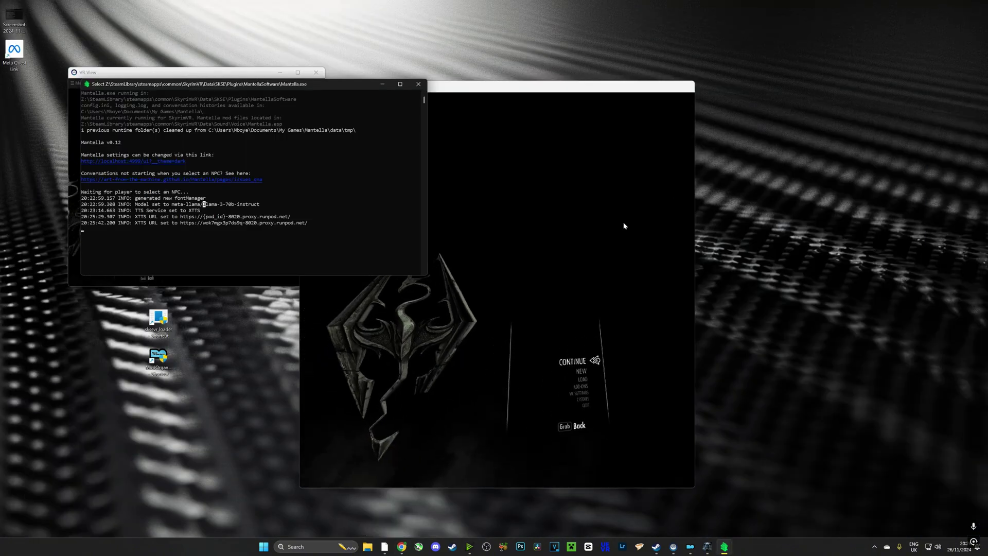
mouse_move(673, 546)
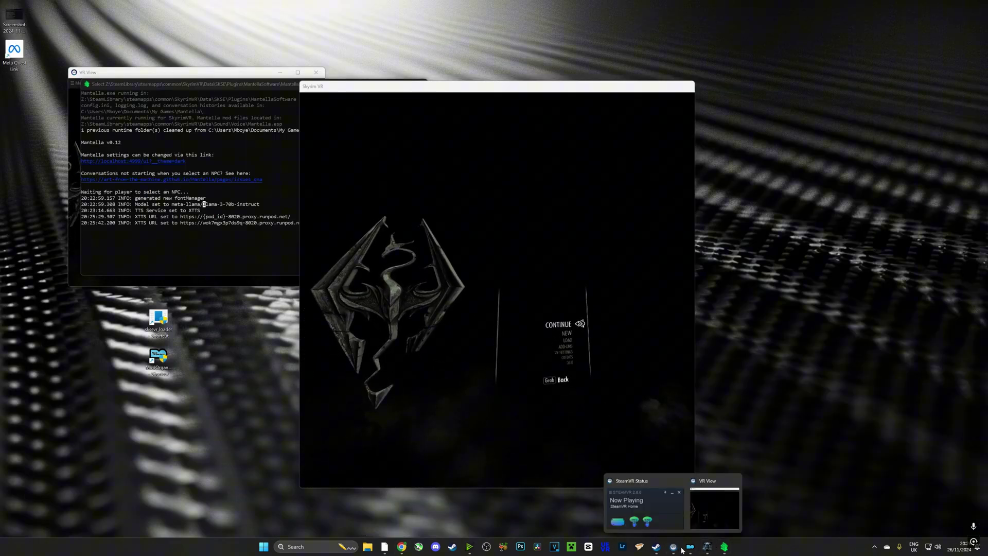
click(706, 527)
double_click(198, 191)
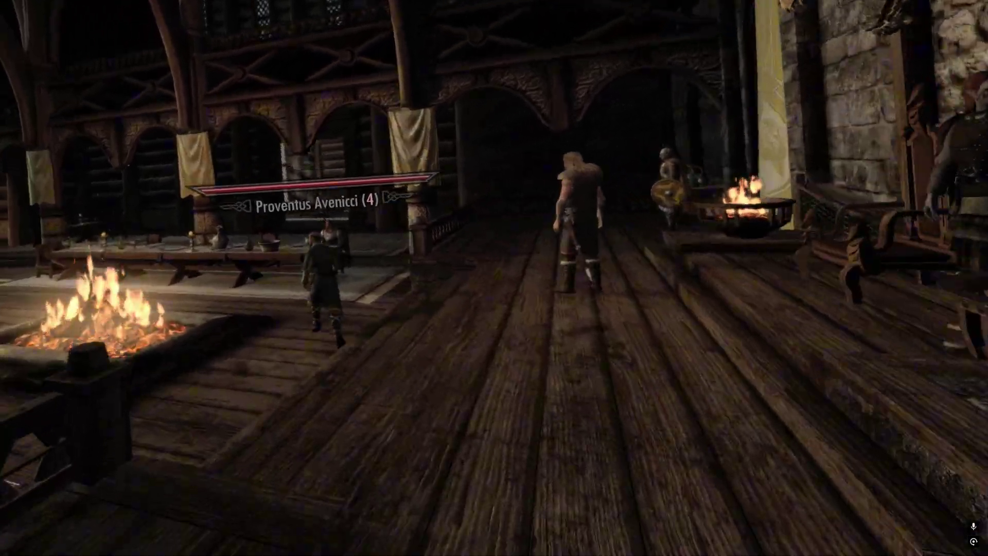
key(w)
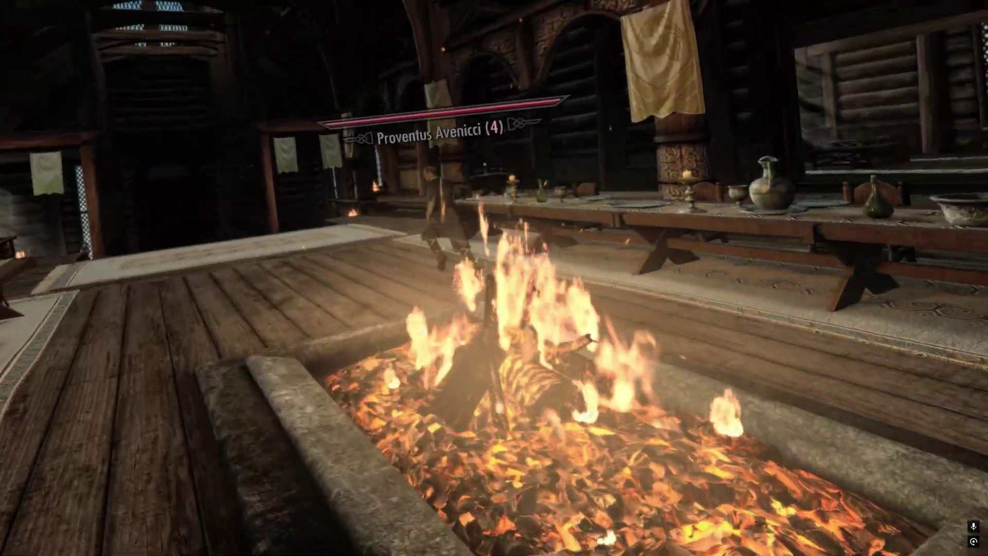
key(w)
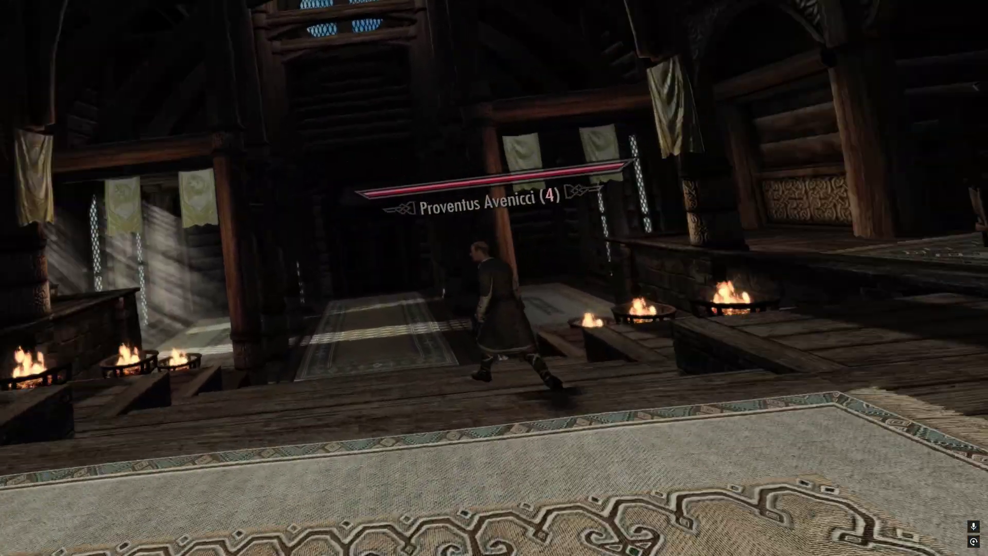
key(w)
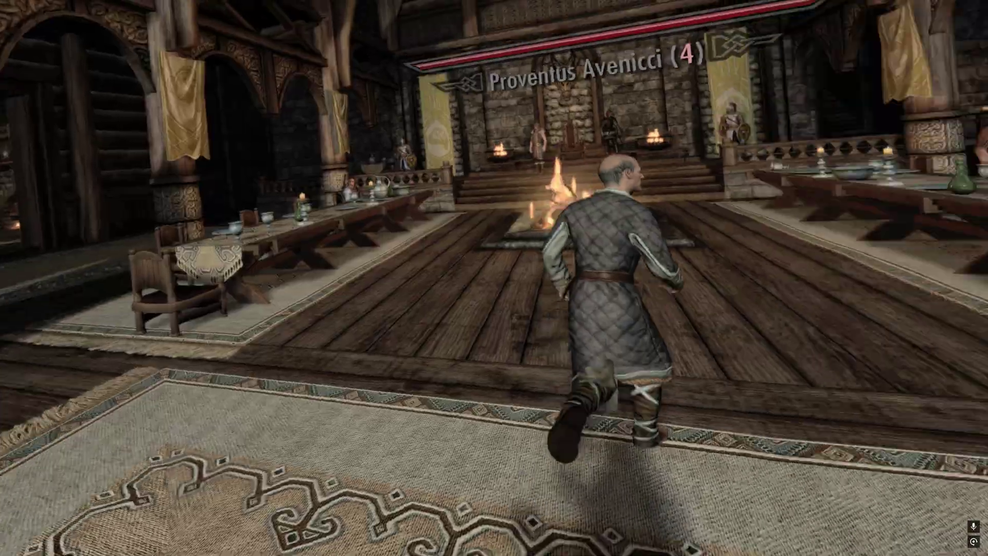